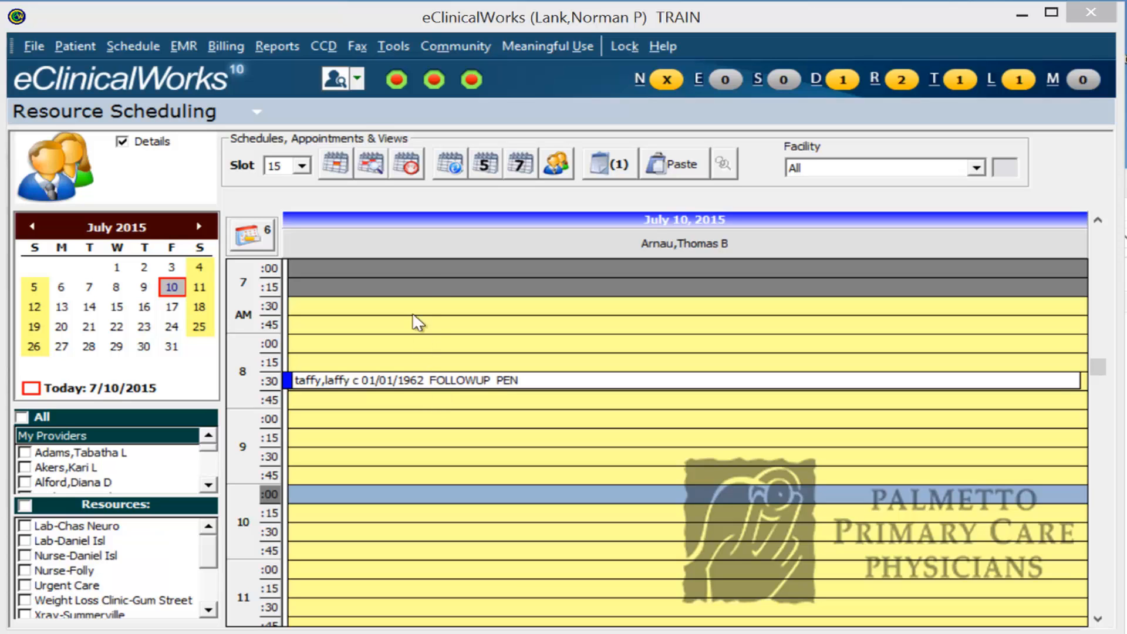
Open the recently viewed patient's hub and start a new action for that patient.
{"action": "left_click", "coordinate": [358, 81]}
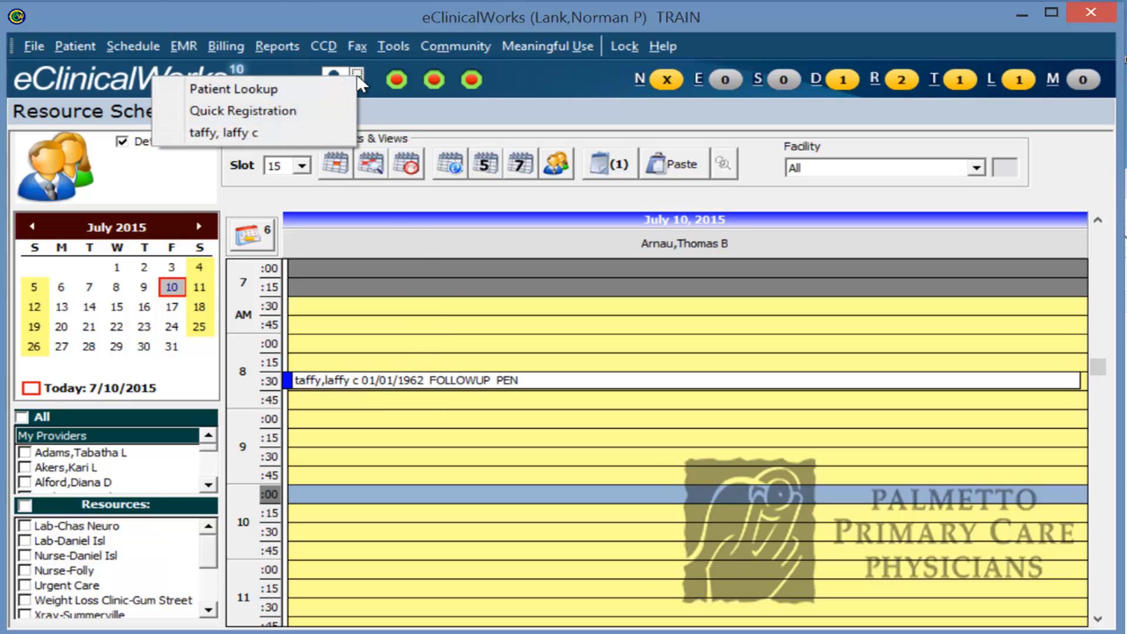
{"action": "left_click", "coordinate": [315, 135]}
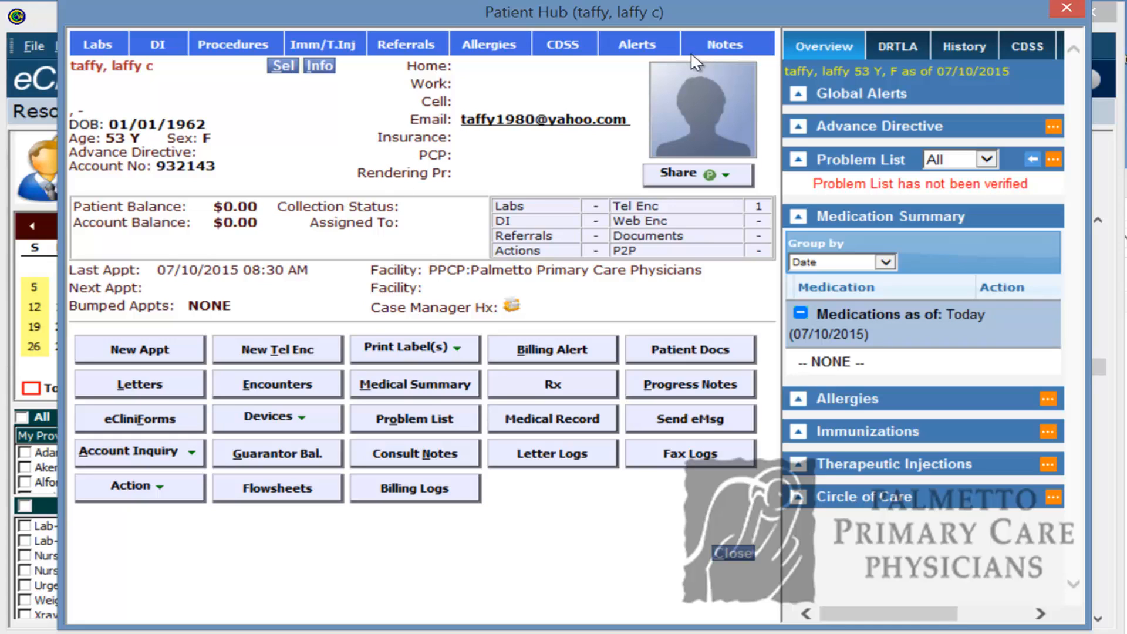
{"action": "left_click", "coordinate": [143, 492]}
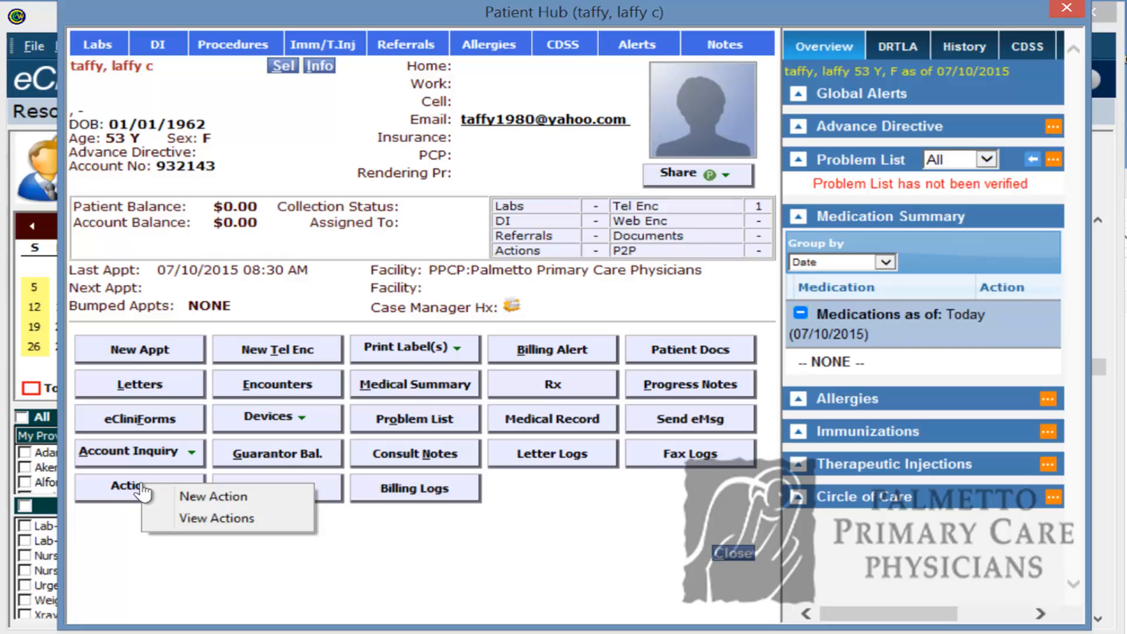
{"action": "left_click", "coordinate": [214, 499]}
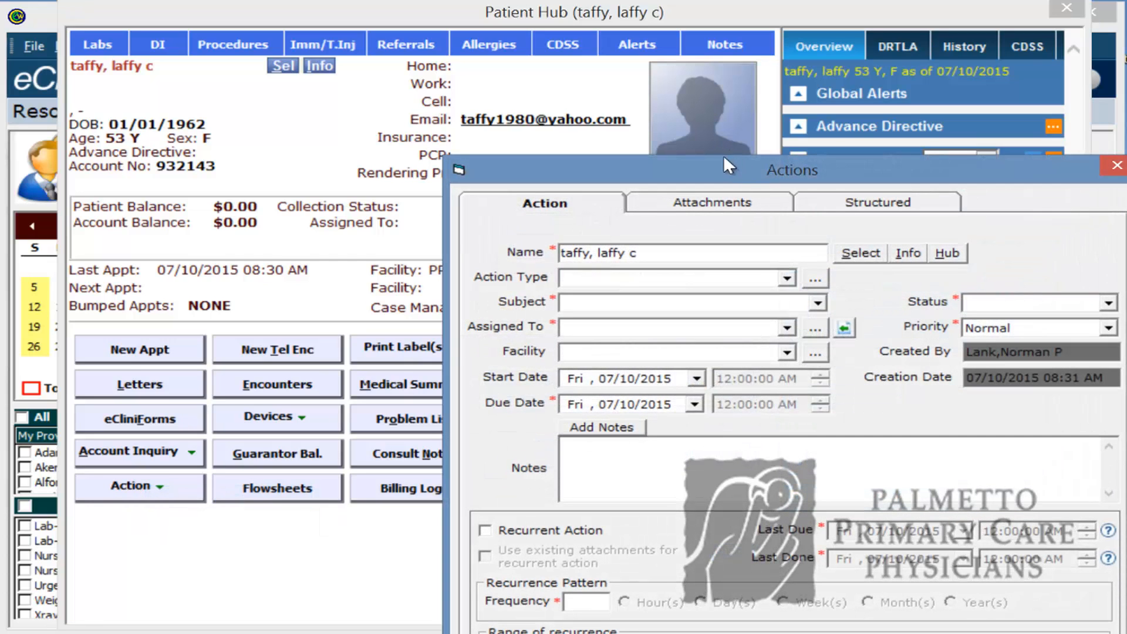
{"action": "left_click_drag", "start_coordinate": [743, 166], "coordinate": [513, 9]}
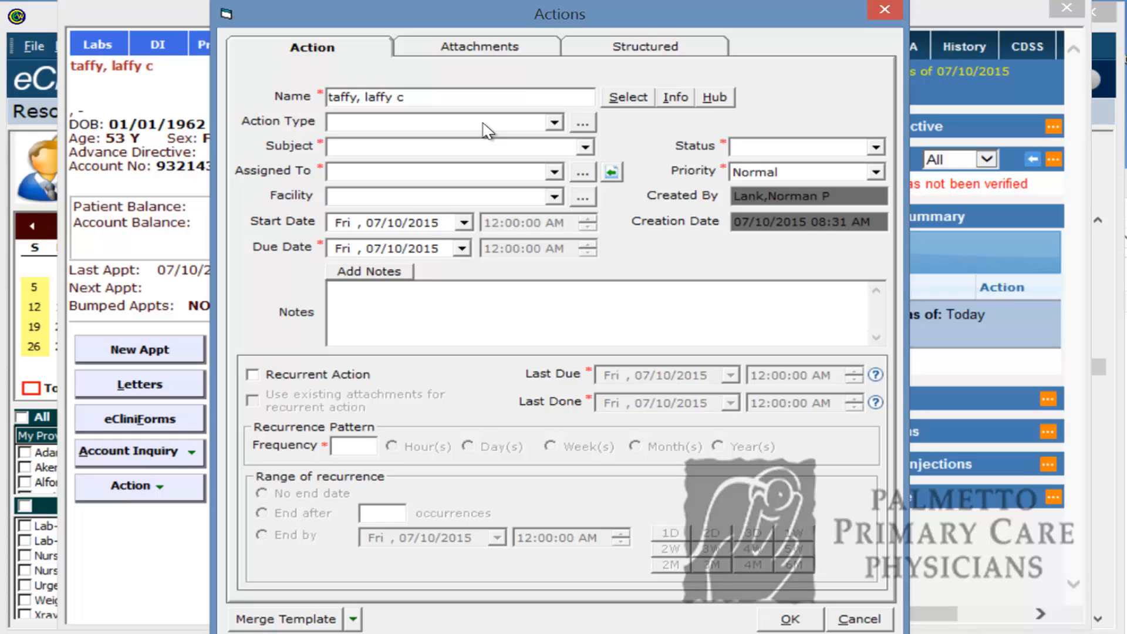
{"action": "left_click", "coordinate": [554, 123]}
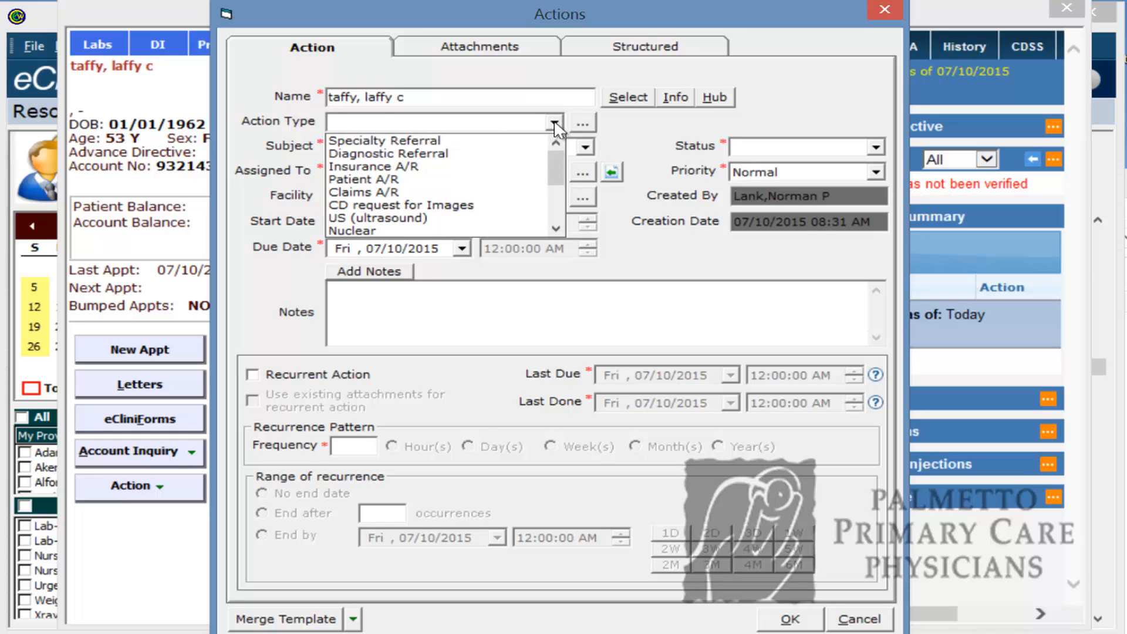
{"action": "left_click", "coordinate": [554, 123]}
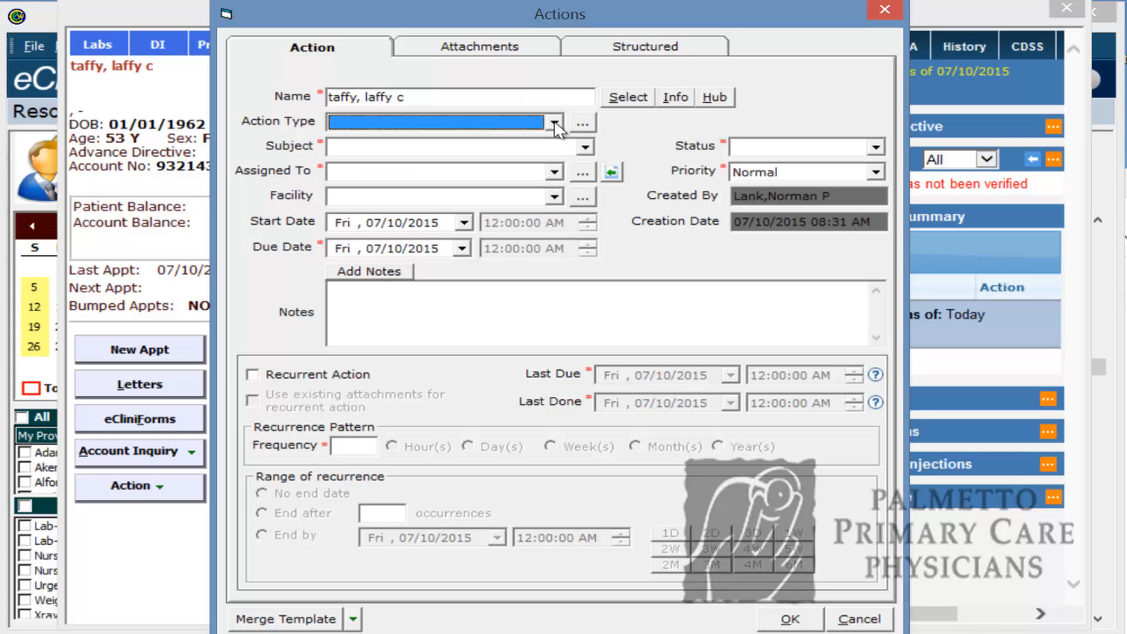
{"action": "left_click", "coordinate": [586, 70]}
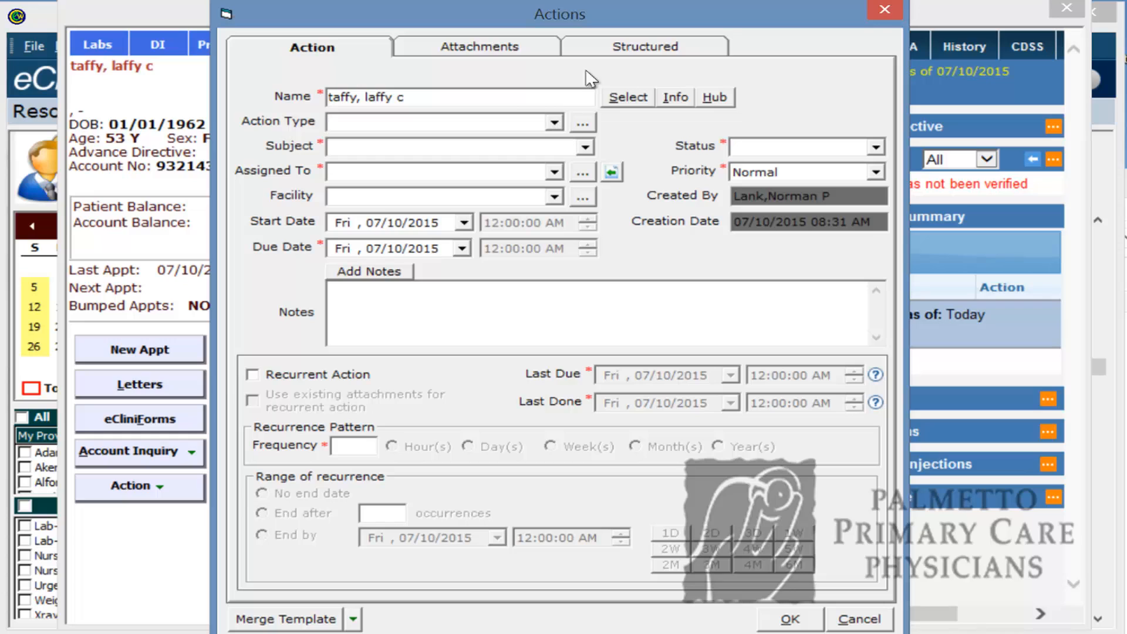
Set the action's subject to "General -".
{"action": "left_click", "coordinate": [585, 146]}
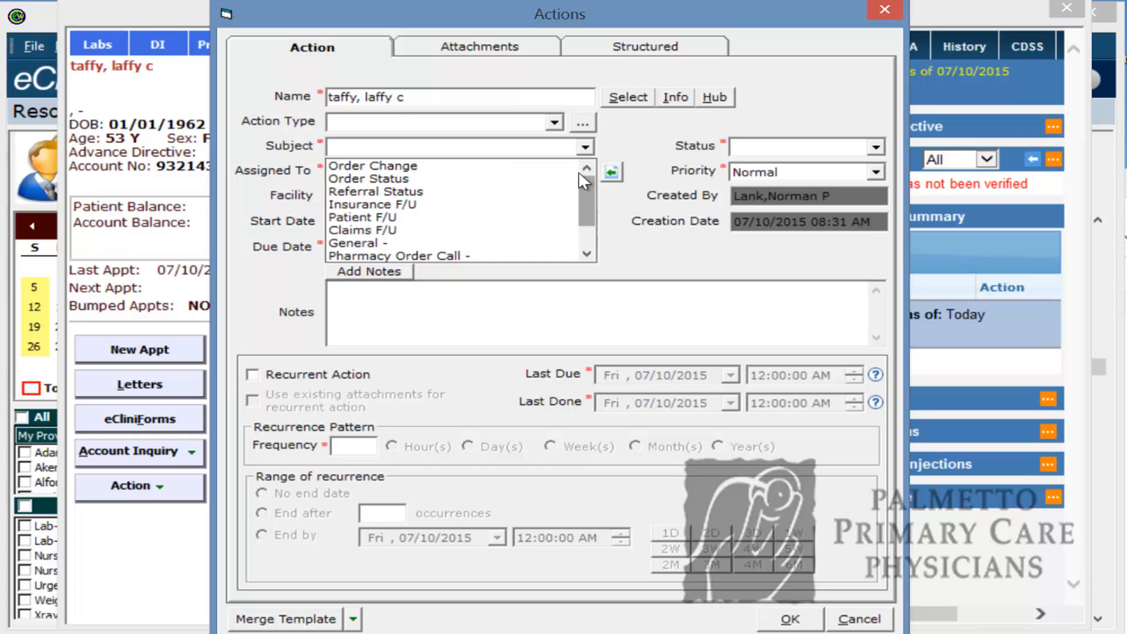
{"action": "left_click_drag", "start_coordinate": [588, 184], "coordinate": [591, 213]}
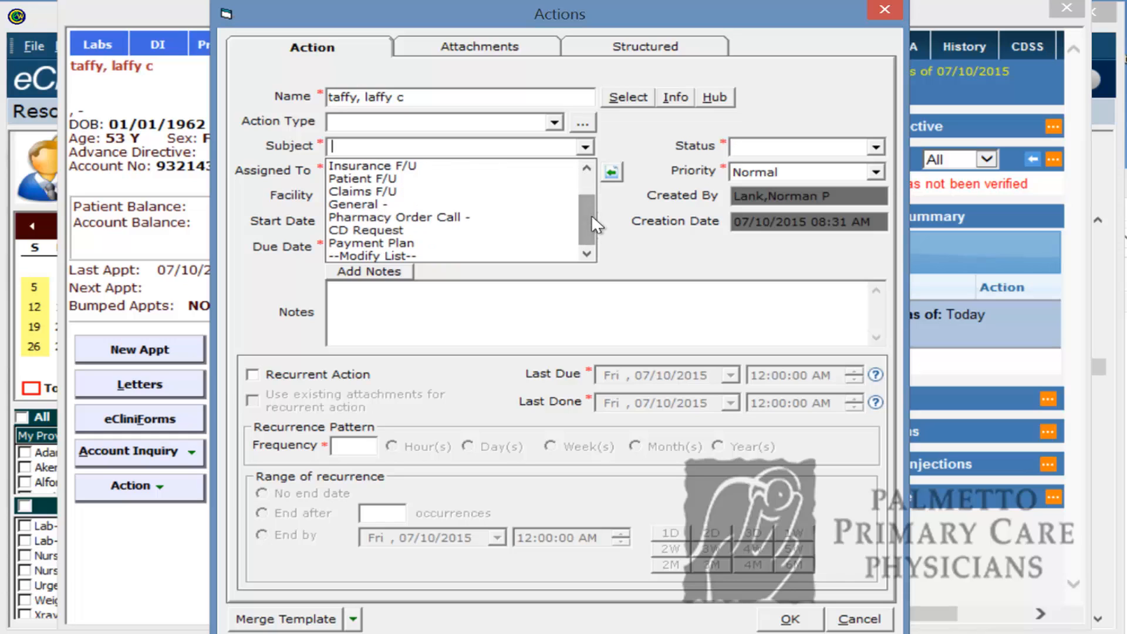
{"action": "left_click", "coordinate": [402, 205]}
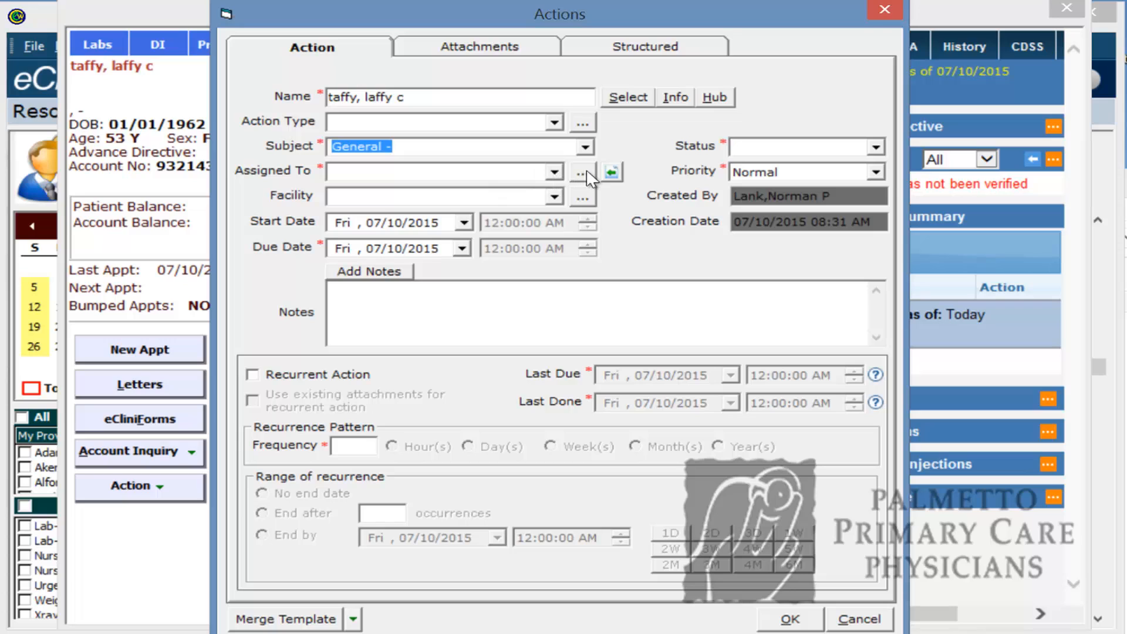
Assign the action to the staff member who should handle it, found among the surnames beginning with H.
{"action": "left_click", "coordinate": [556, 172]}
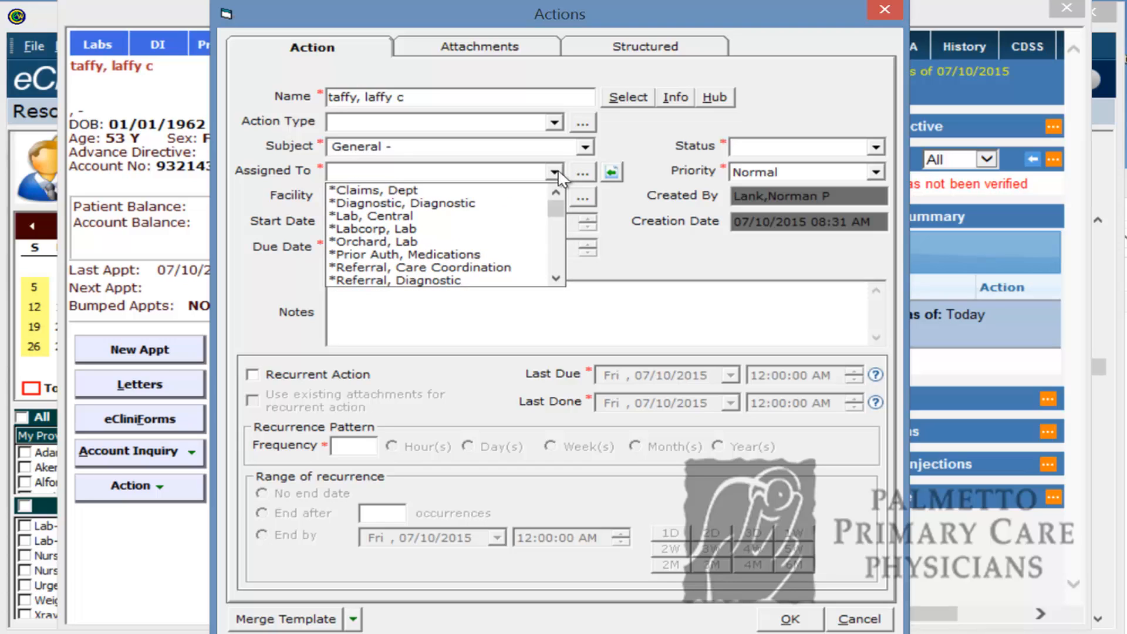
{"action": "key", "text": "a"}
{"action": "key", "text": "l"}
{"action": "key", "text": "l"}
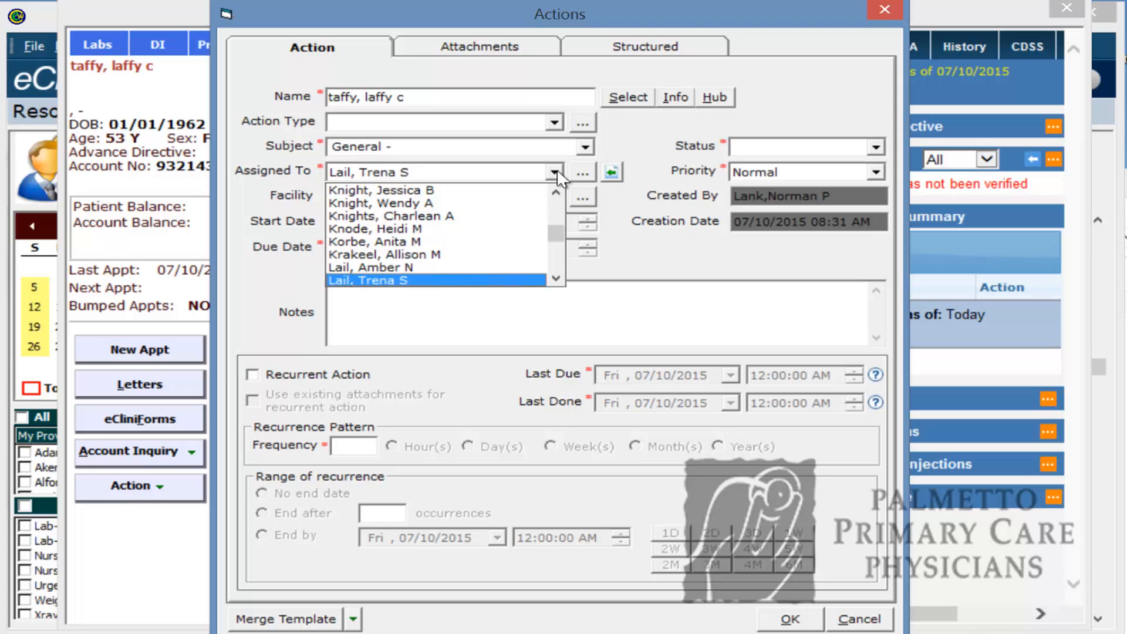
{"action": "key", "text": "h"}
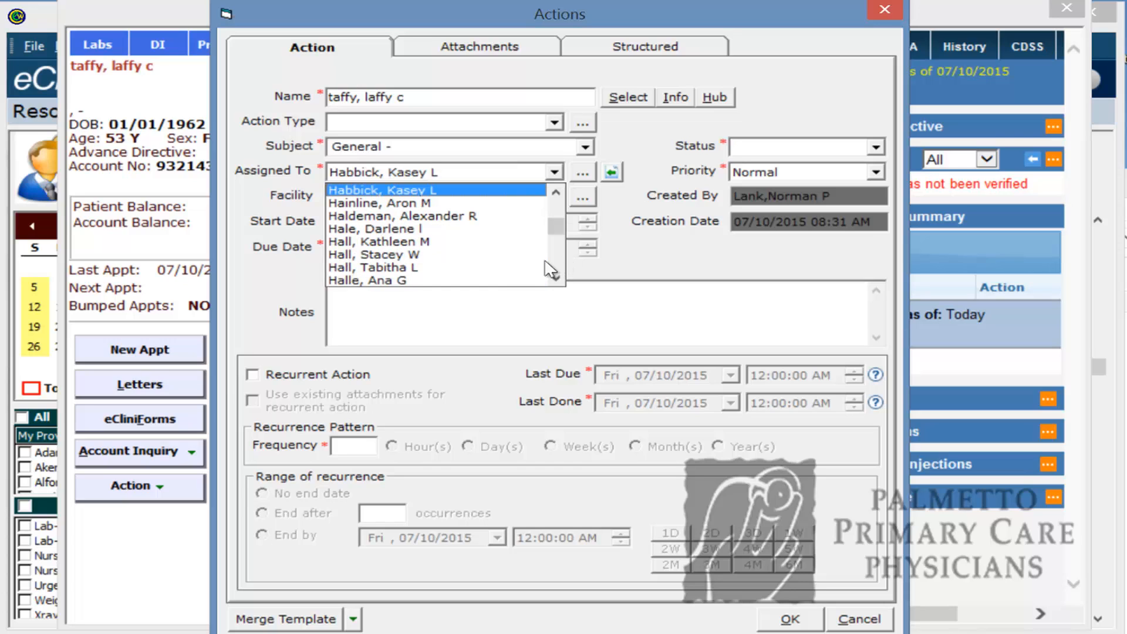
{"action": "left_click", "coordinate": [454, 256]}
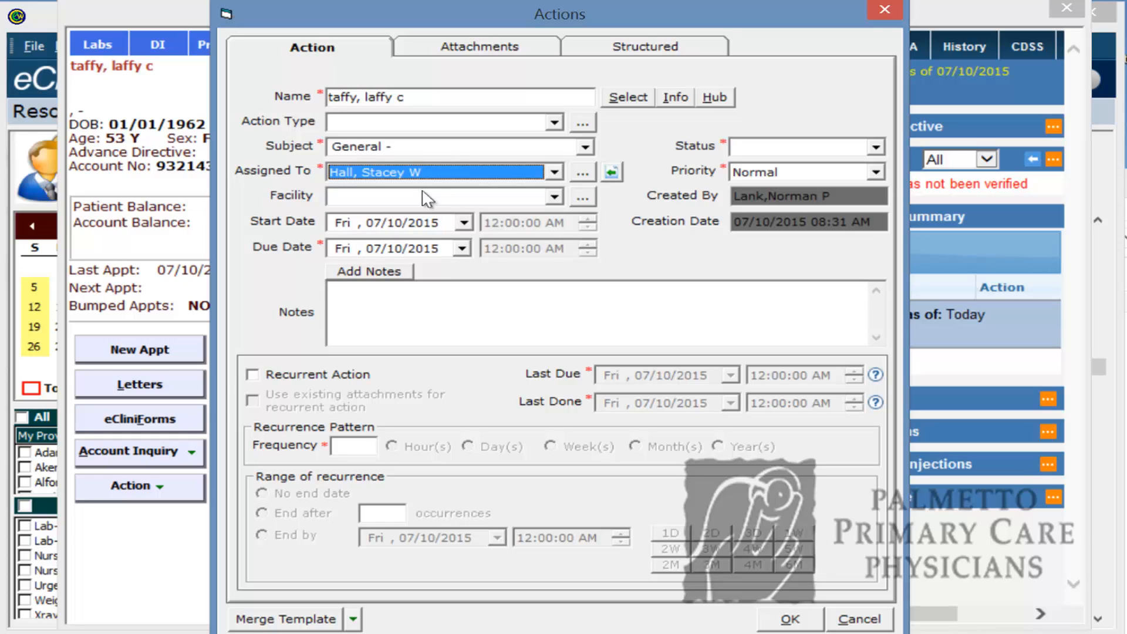
Set the action's status to Not Started and its priority to Normal.
{"action": "left_click", "coordinate": [874, 150]}
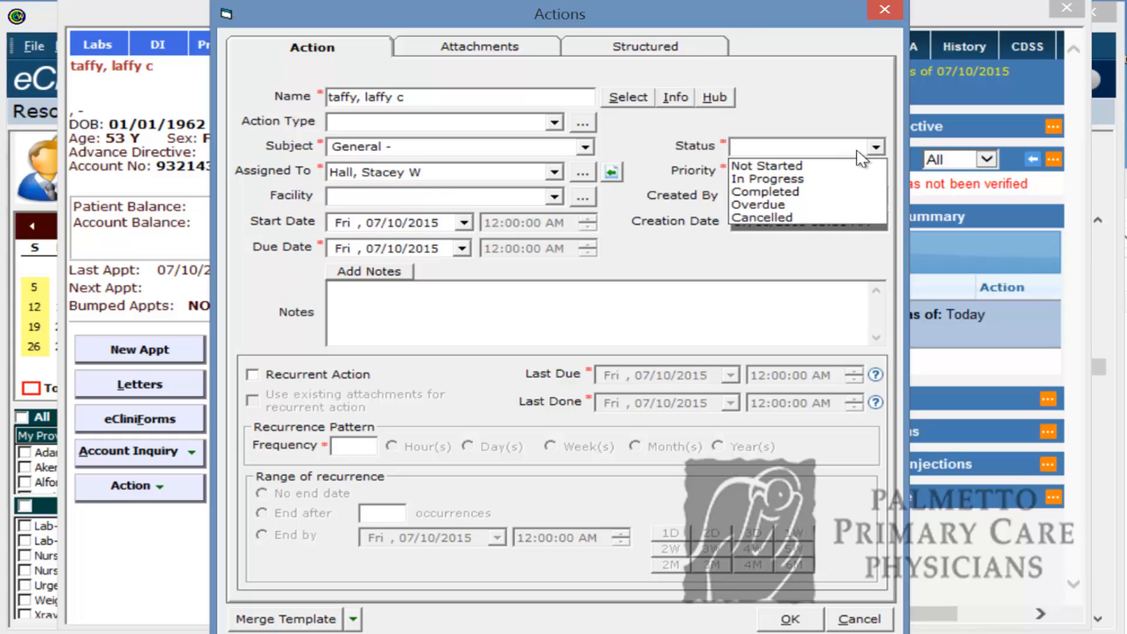
{"action": "left_click", "coordinate": [843, 168]}
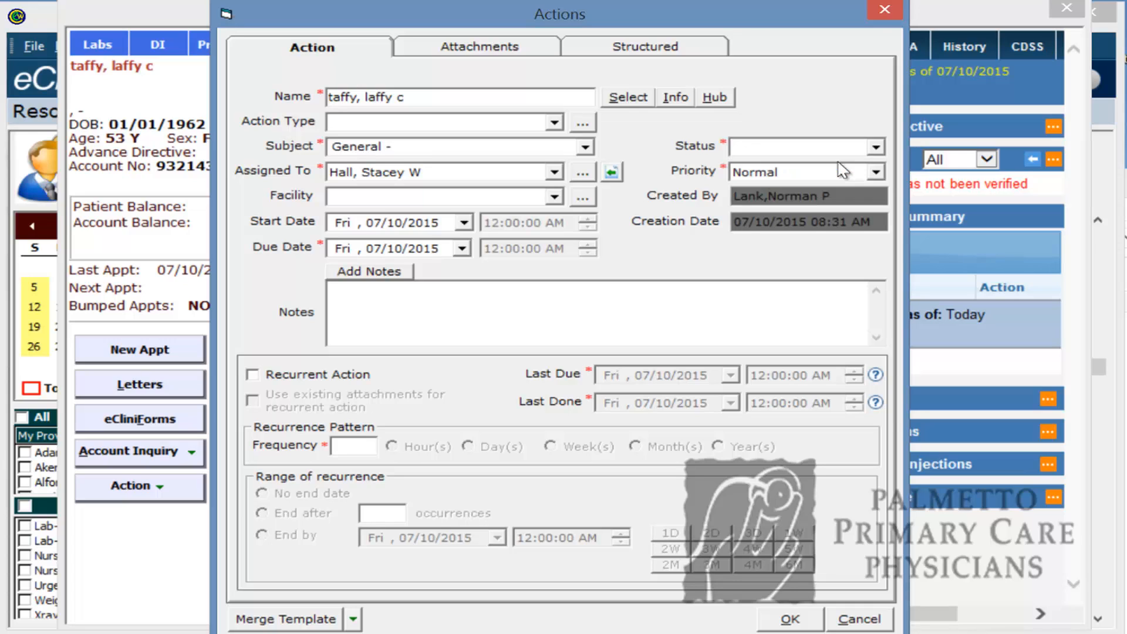
{"action": "left_click", "coordinate": [875, 148]}
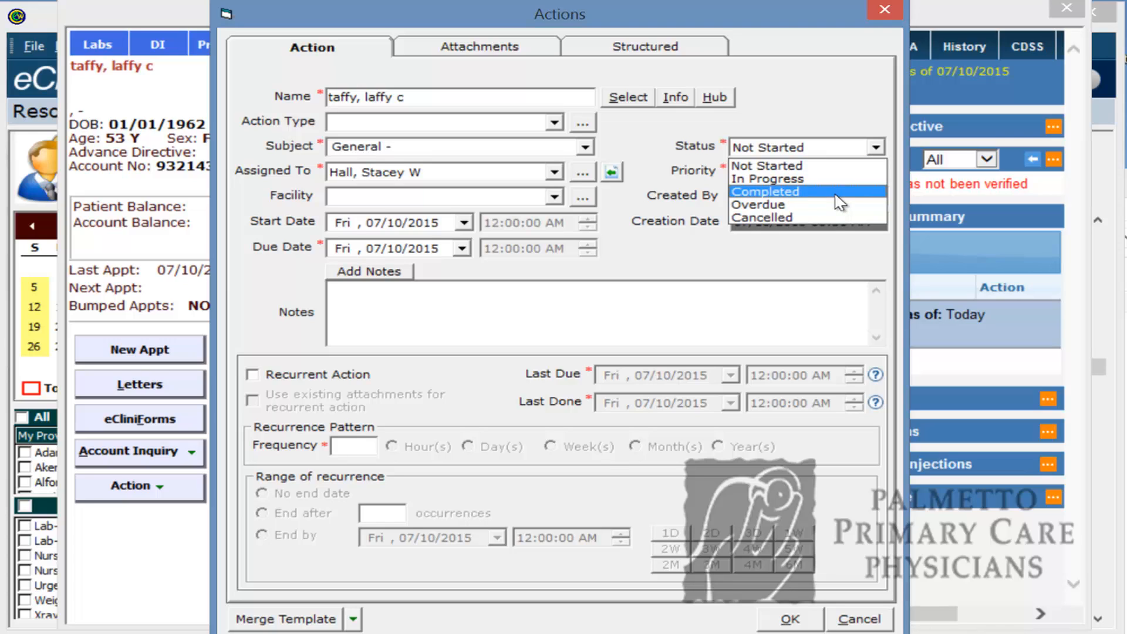
{"action": "left_click", "coordinate": [830, 125]}
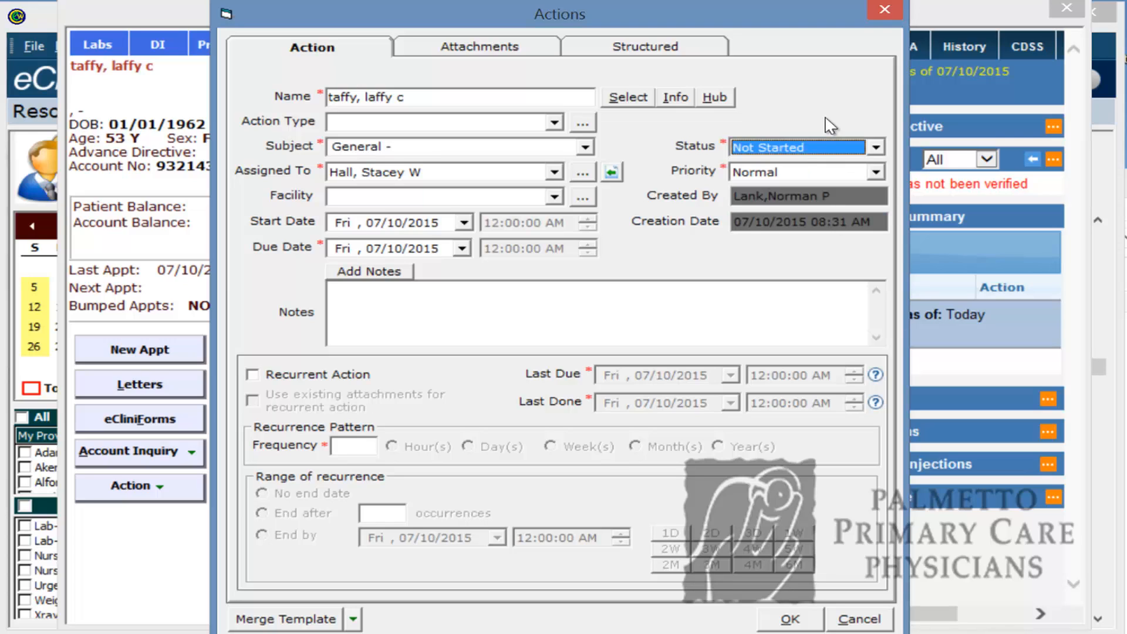
{"action": "left_click", "coordinate": [876, 170]}
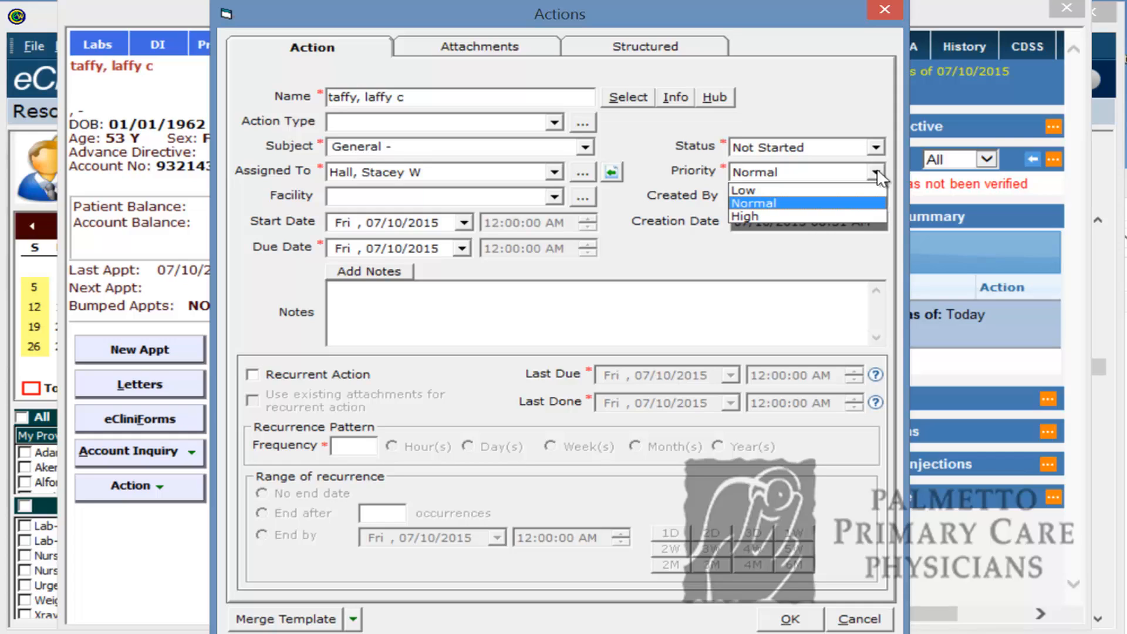
{"action": "left_click", "coordinate": [857, 203]}
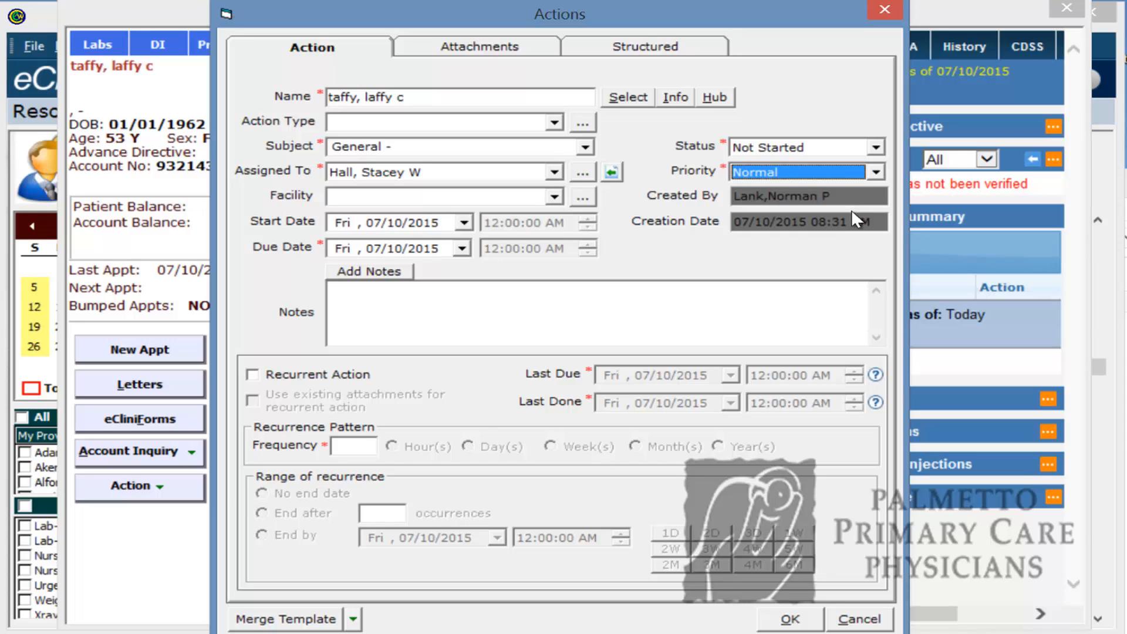
Set the action's due date to 10/15/2015.
{"action": "left_click", "coordinate": [470, 249]}
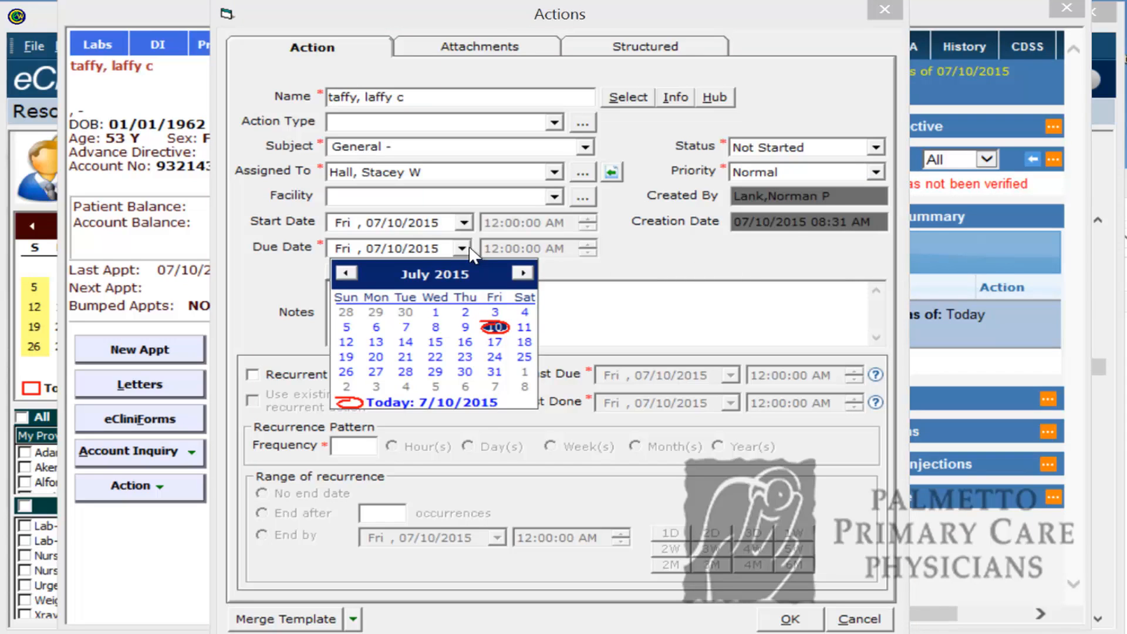
{"action": "left_click", "coordinate": [521, 273]}
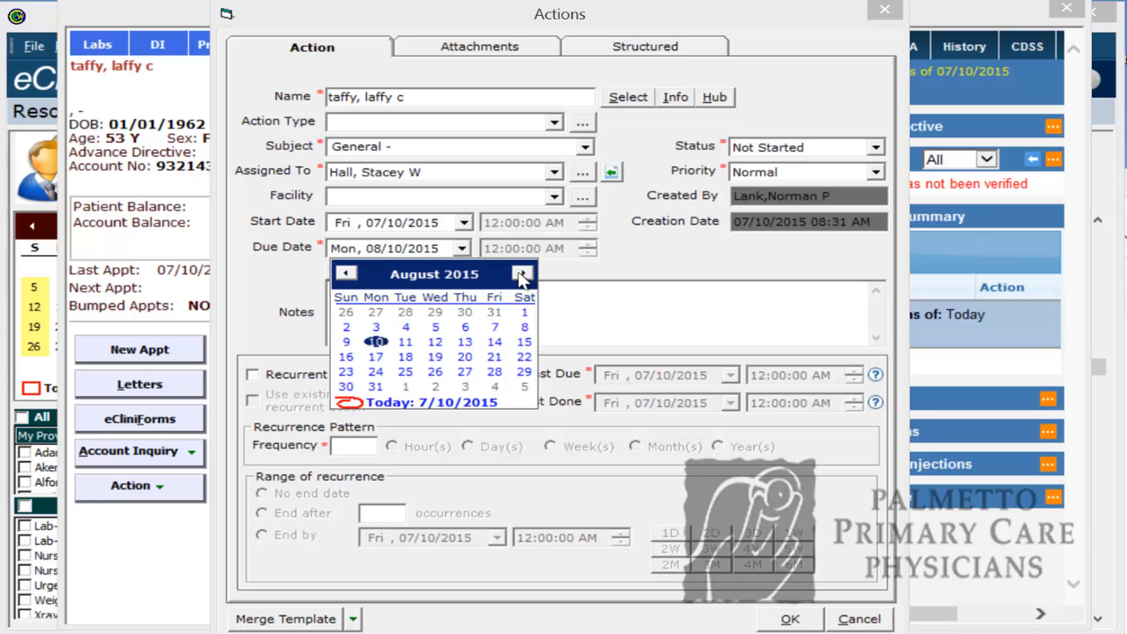
{"action": "left_click", "coordinate": [521, 273]}
{"action": "left_click", "coordinate": [521, 274]}
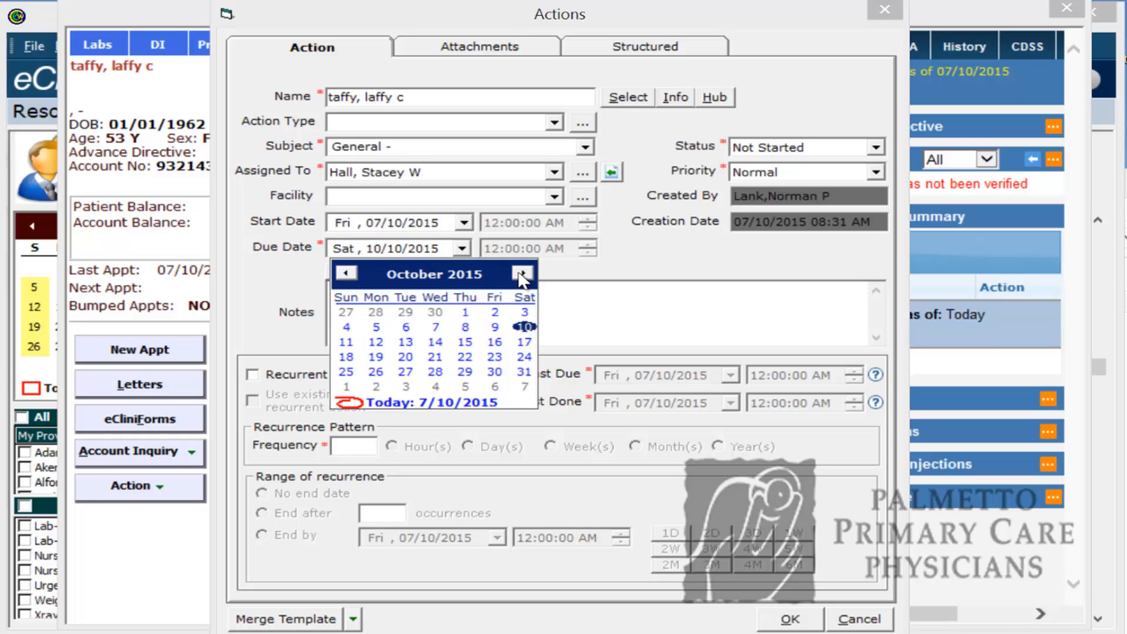
{"action": "left_click", "coordinate": [464, 343]}
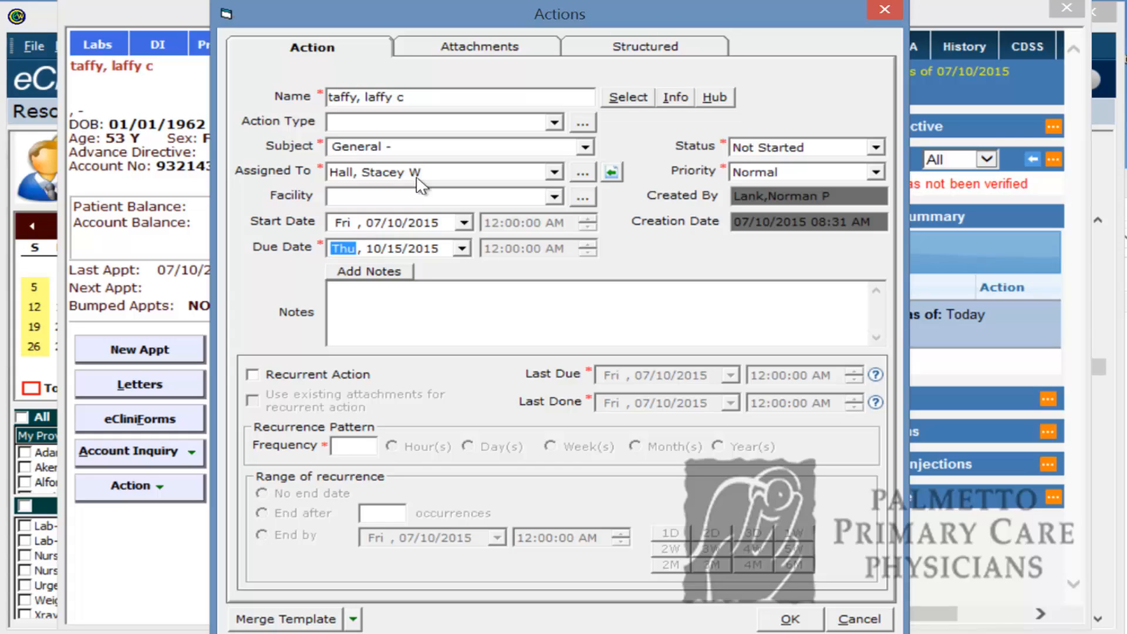
Add the note "pt questions about bill" to the action.
{"action": "left_click", "coordinate": [456, 322]}
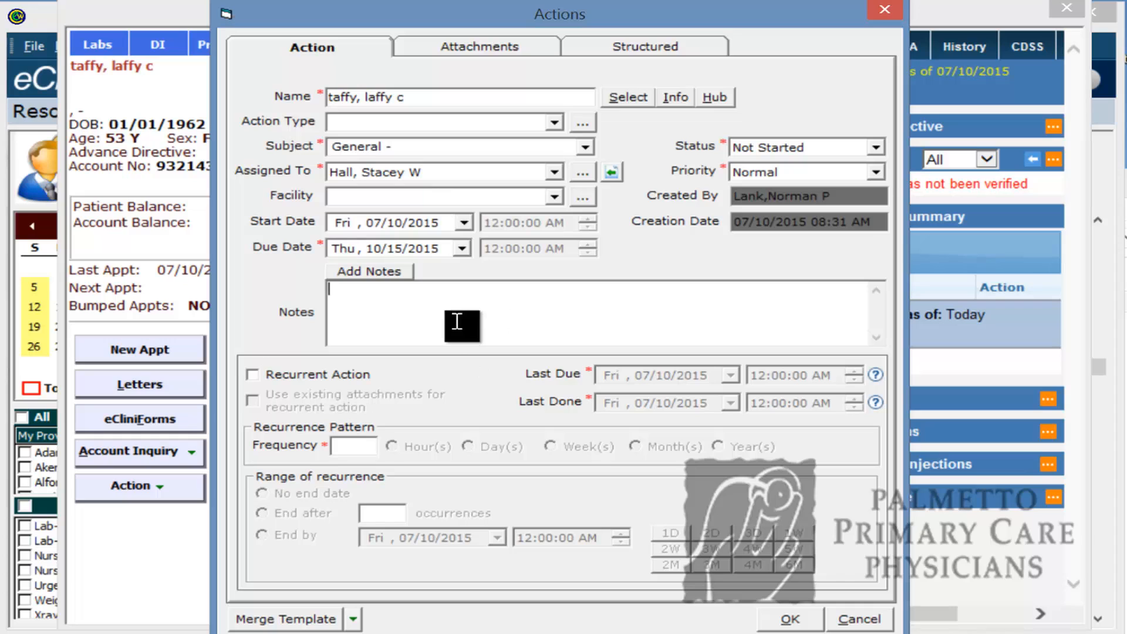
{"action": "left_click", "coordinate": [368, 273]}
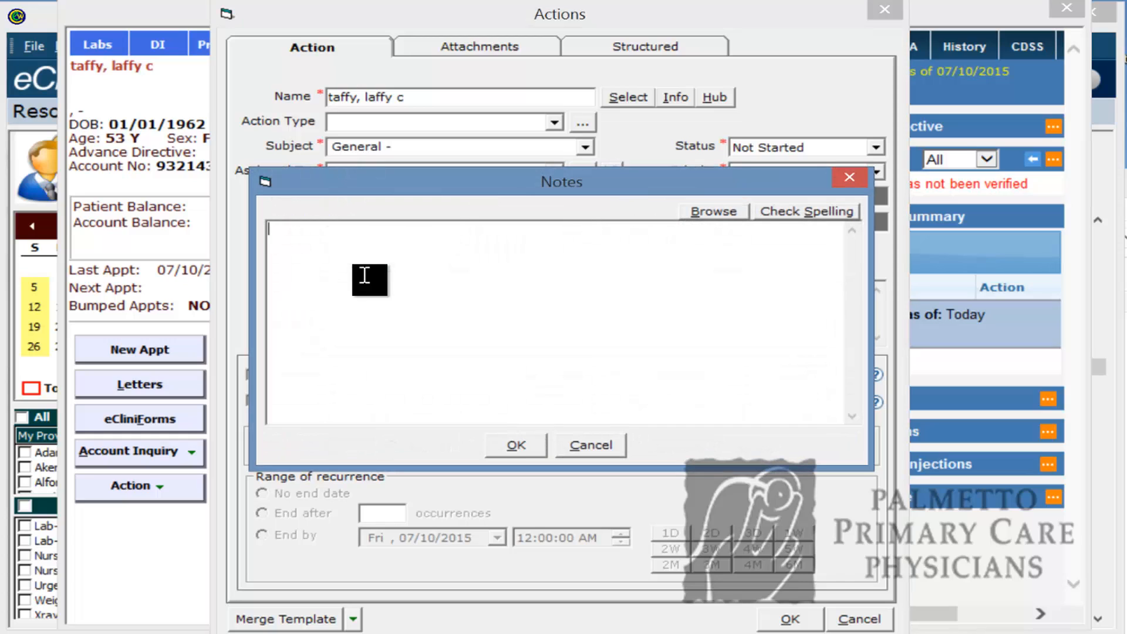
{"action": "type", "text": "pt questions about bill"}
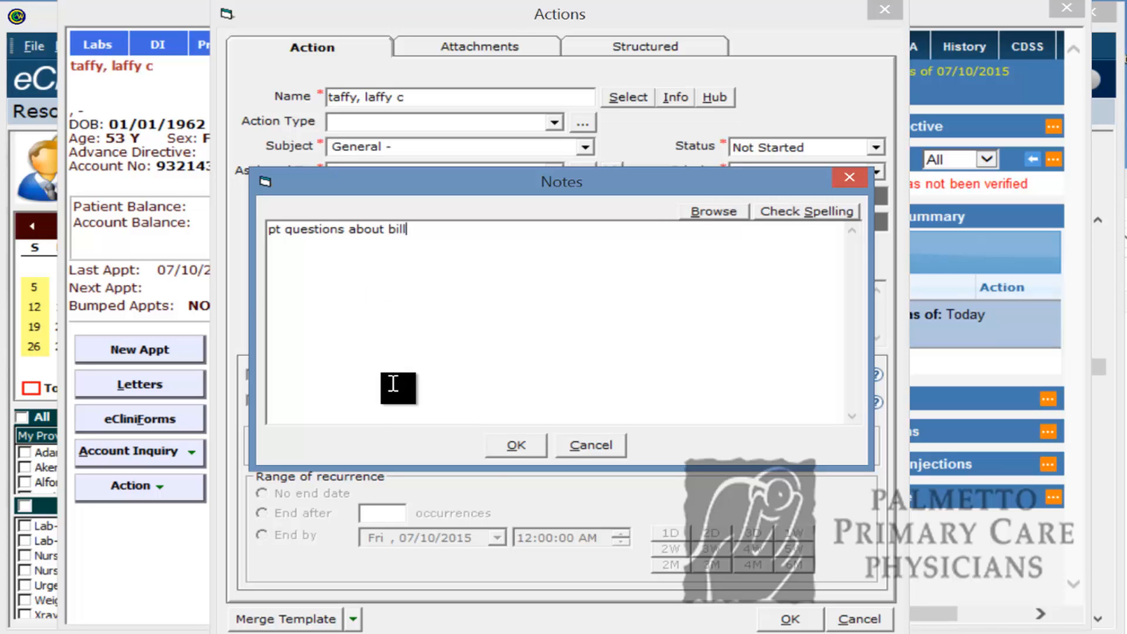
{"action": "left_click", "coordinate": [513, 446]}
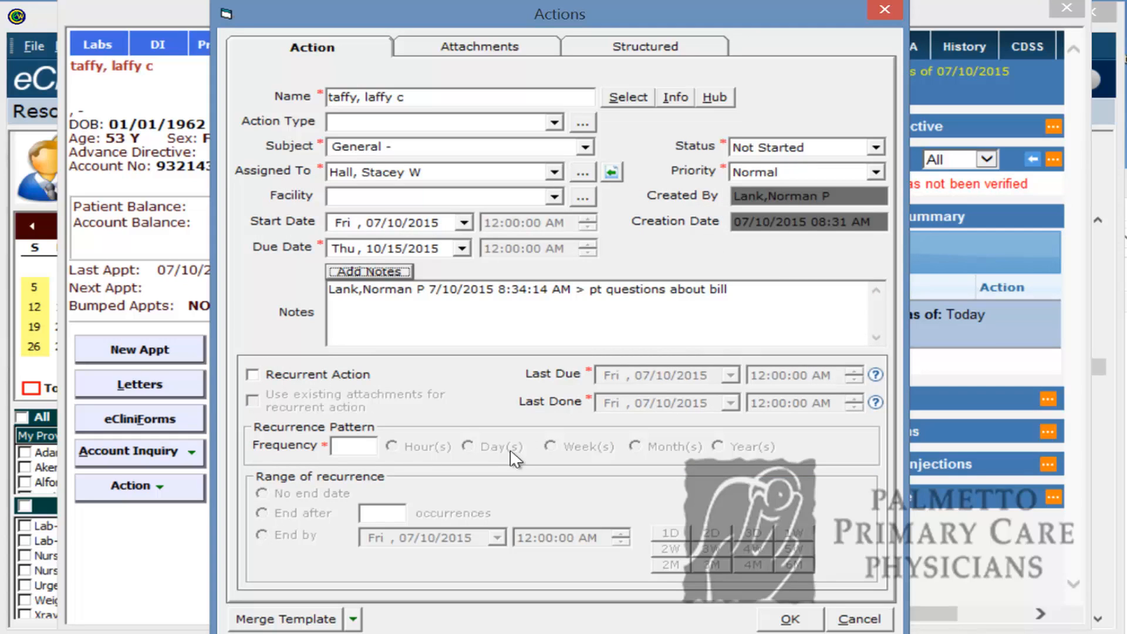
Make the action recurrent with a frequency of every 2 months.
{"action": "left_click", "coordinate": [252, 375]}
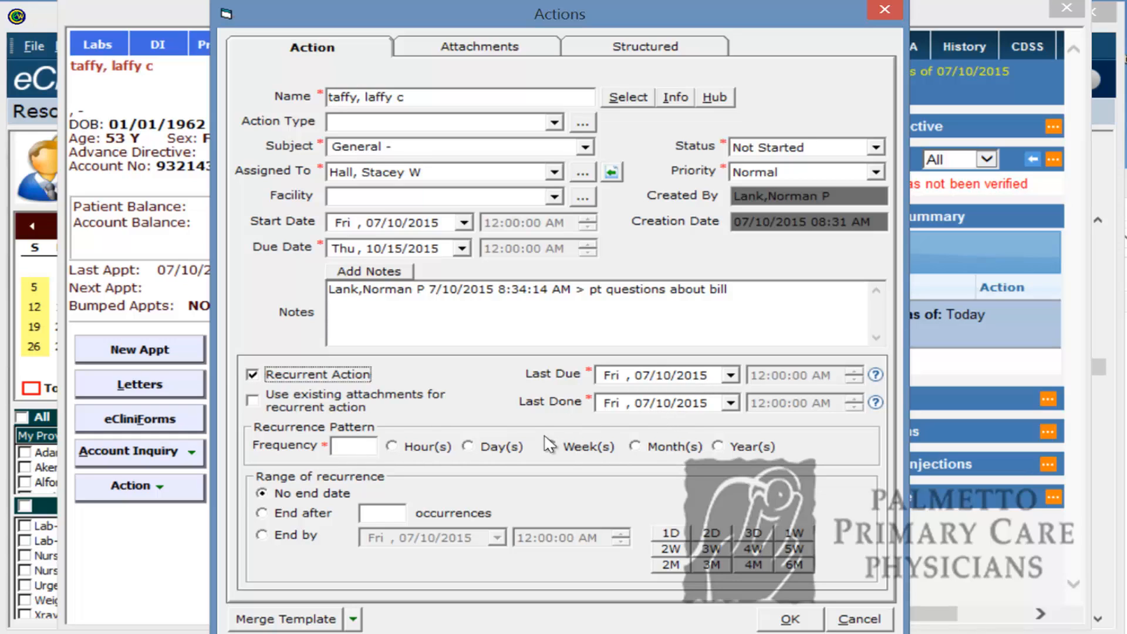
{"action": "left_click", "coordinate": [360, 445]}
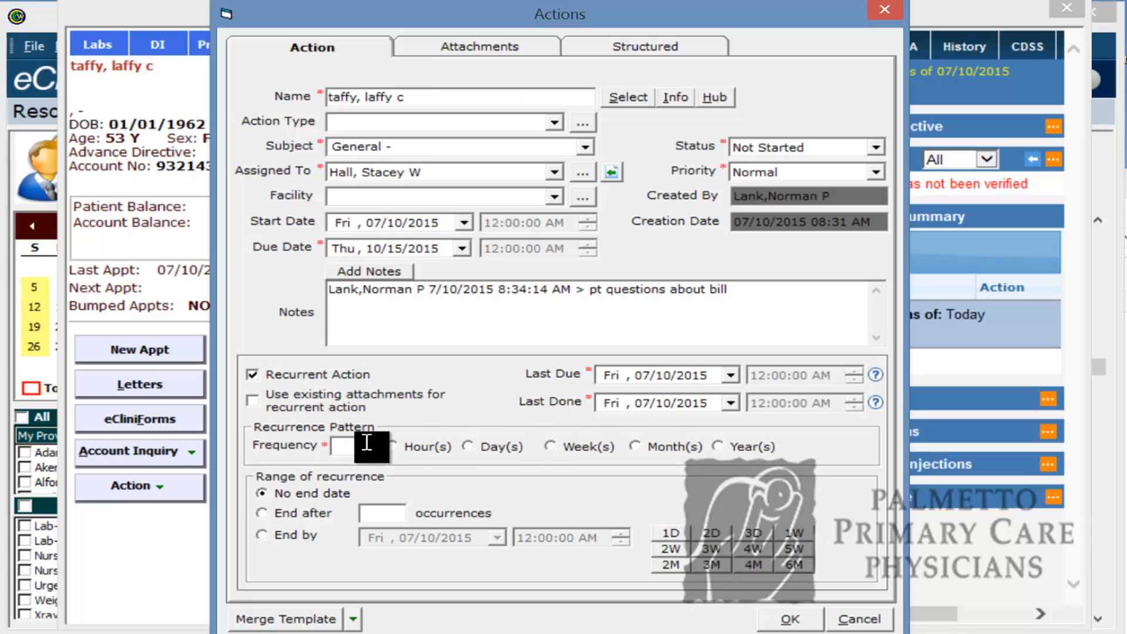
{"action": "type", "text": "2"}
{"action": "left_click", "coordinate": [636, 449]}
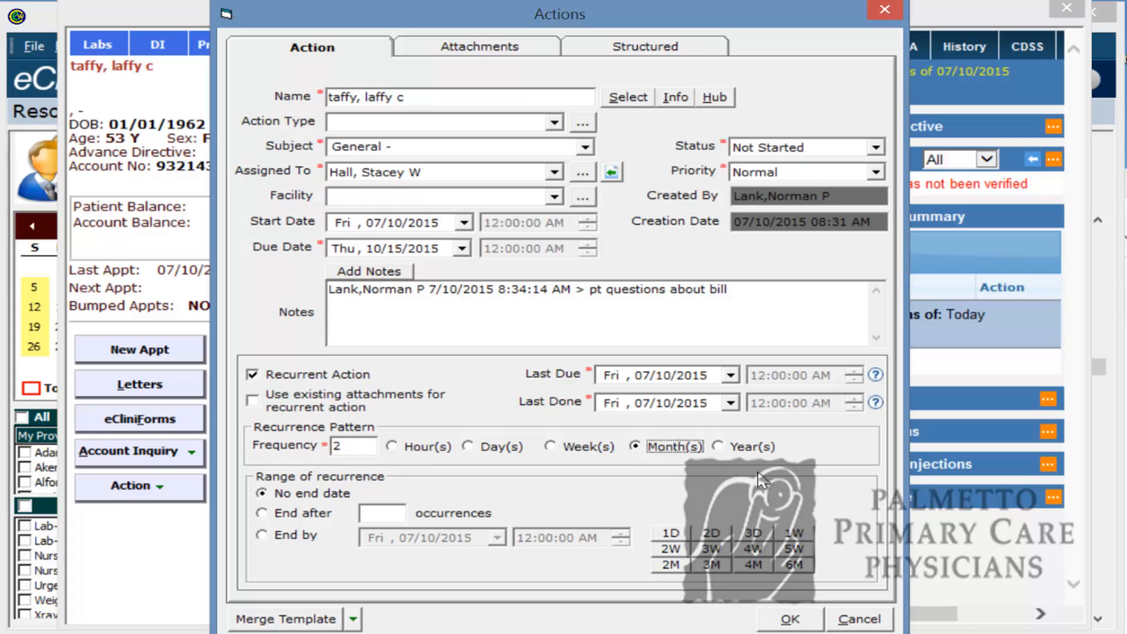
Try ending the recurrence after 4 occurrences, and set it to end by 08/19/2016 instead.
{"action": "left_click", "coordinate": [262, 514]}
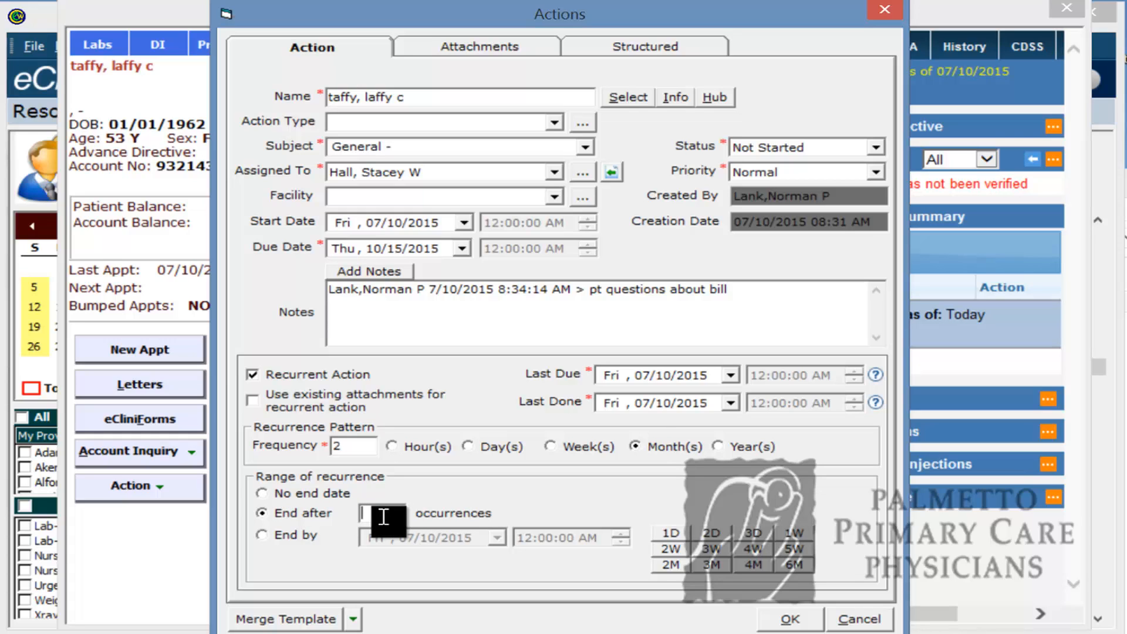
{"action": "type", "text": "4"}
{"action": "left_click", "coordinate": [262, 536]}
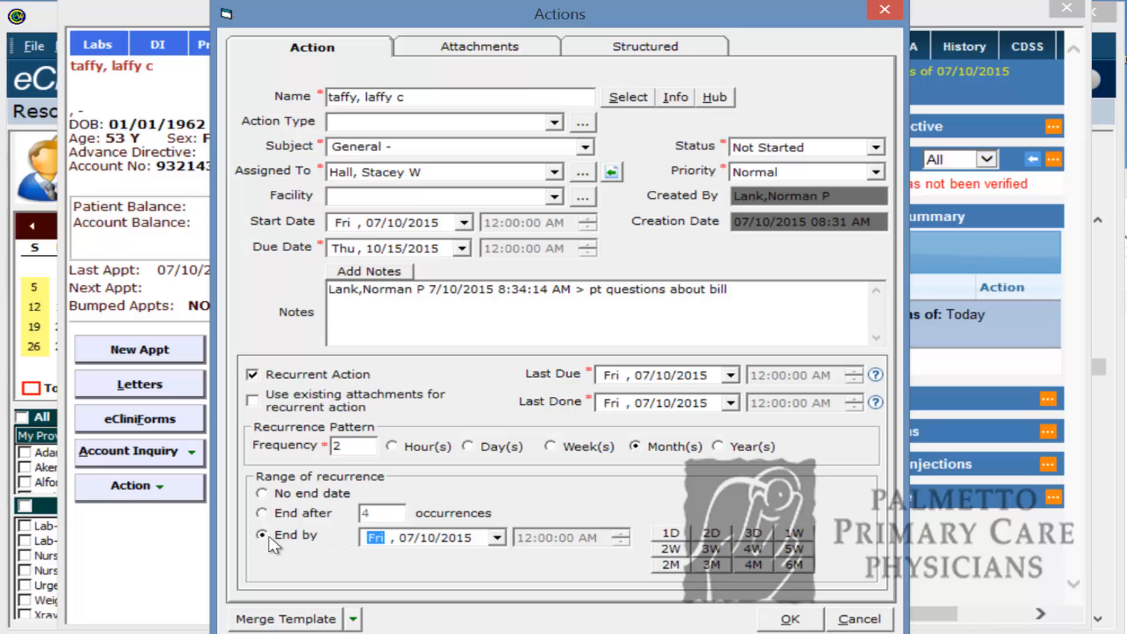
{"action": "left_click", "coordinate": [498, 538]}
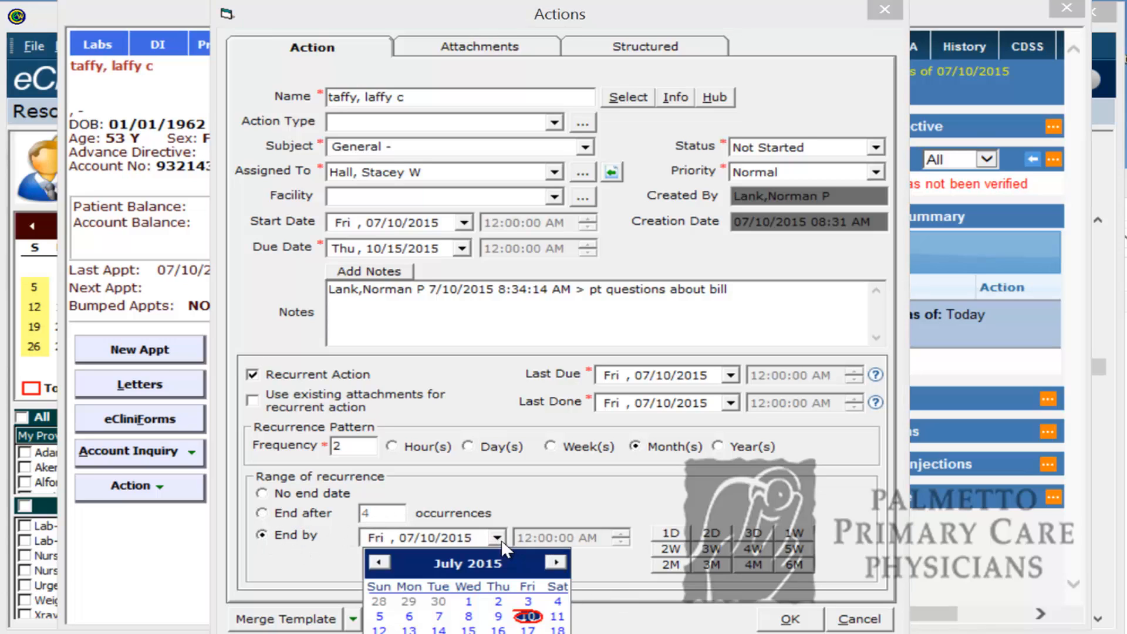
{"action": "double_click", "coordinate": [556, 562]}
{"action": "double_click", "coordinate": [555, 562]}
{"action": "triple_click", "coordinate": [556, 563]}
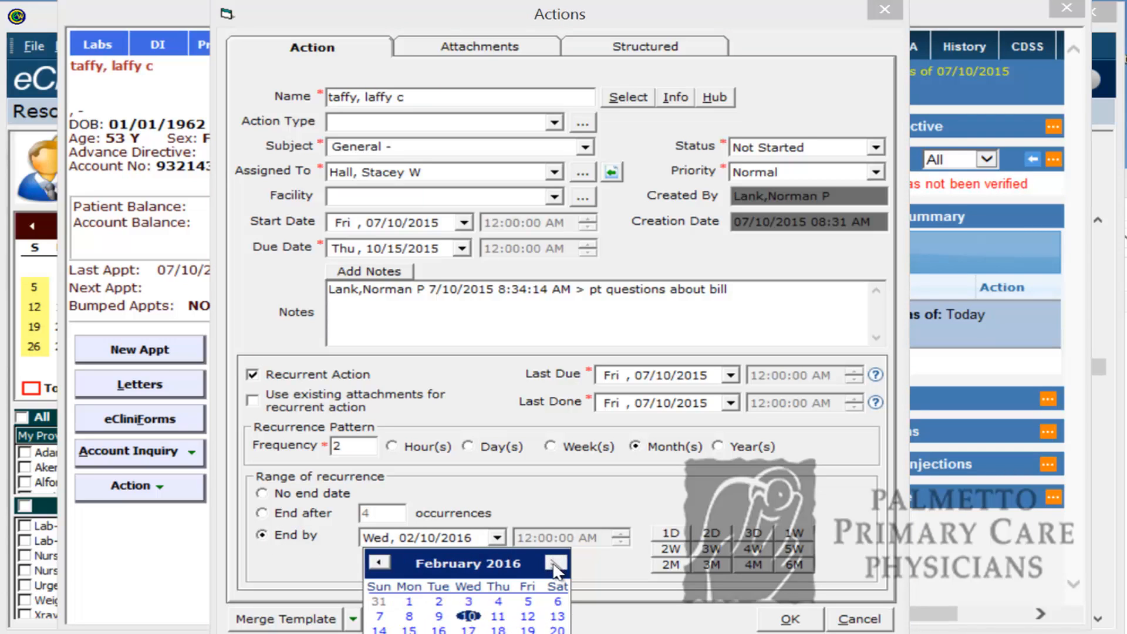
{"action": "double_click", "coordinate": [555, 563]}
{"action": "triple_click", "coordinate": [555, 565]}
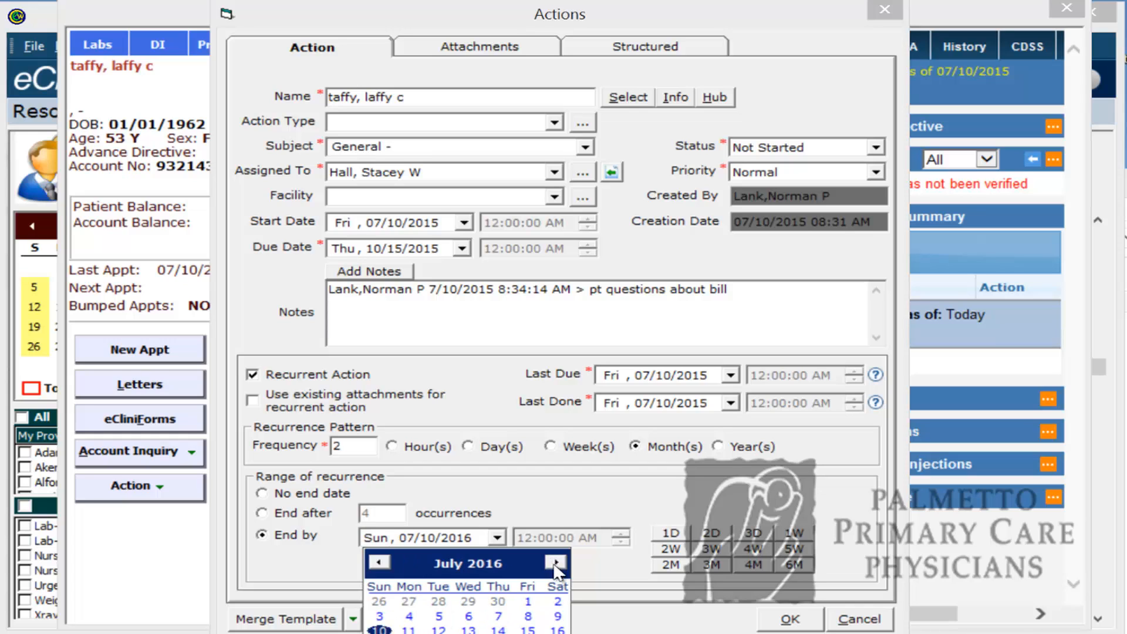
{"action": "left_click", "coordinate": [555, 563]}
{"action": "left_click", "coordinate": [528, 630]}
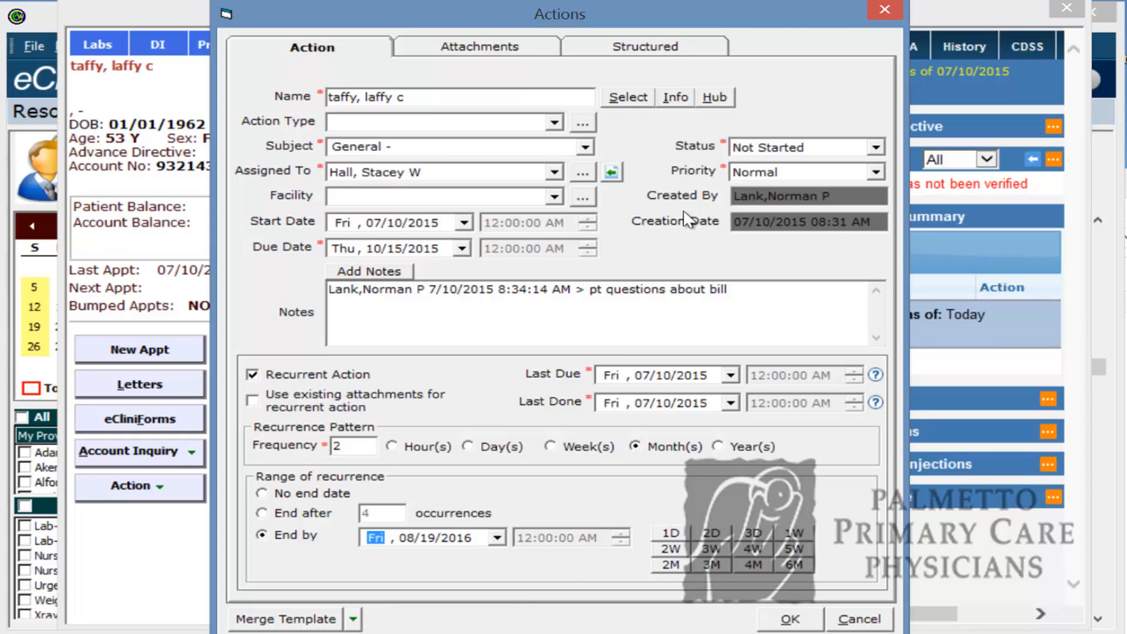
Check the attachment options for the action and save the new action.
{"action": "left_click", "coordinate": [467, 54]}
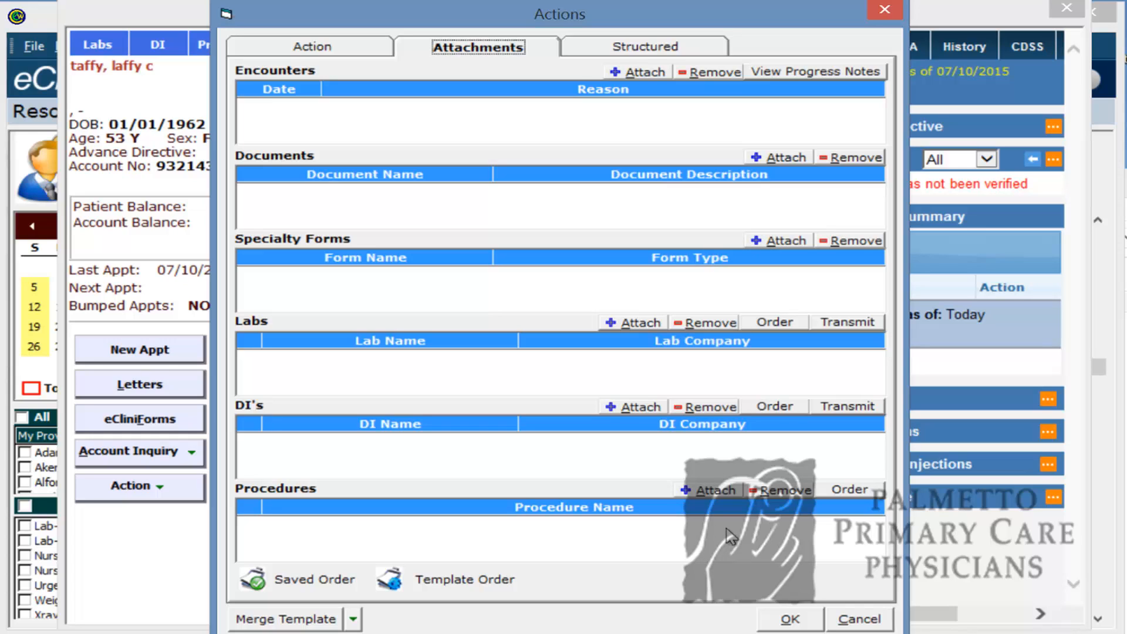
{"action": "left_click", "coordinate": [789, 621]}
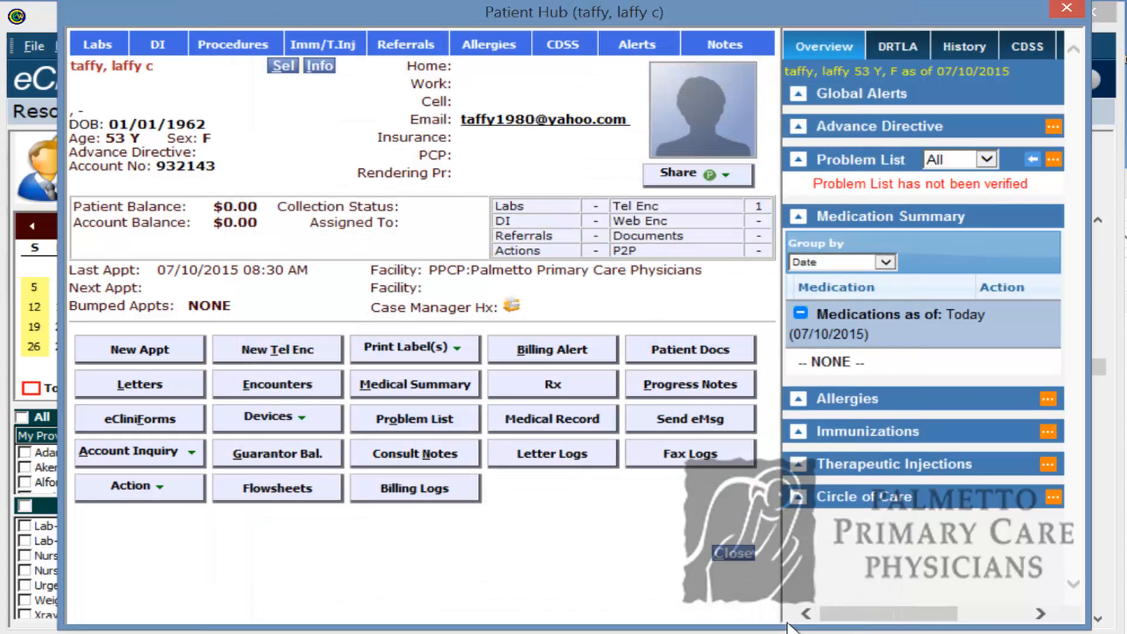